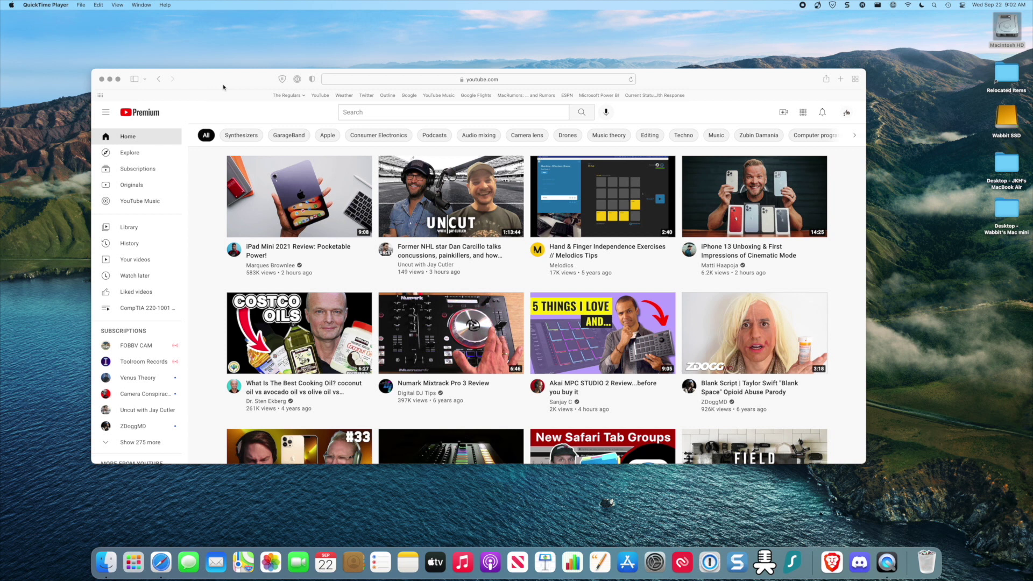
Step: Bring Safari forward, view its version information, then close that window
{"action": "left_click", "coordinate": [189, 79]}
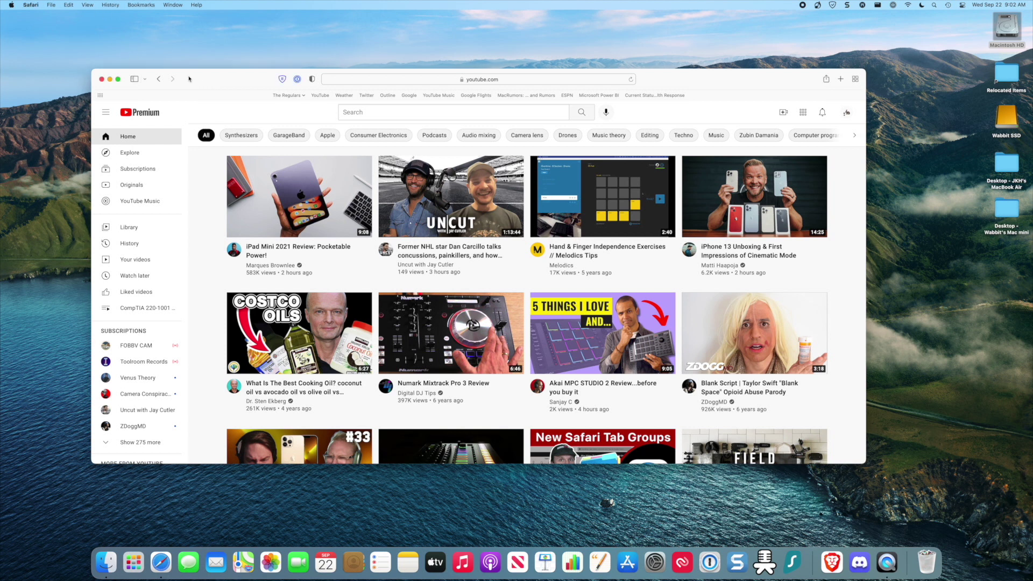
{"action": "left_click", "coordinate": [31, 5]}
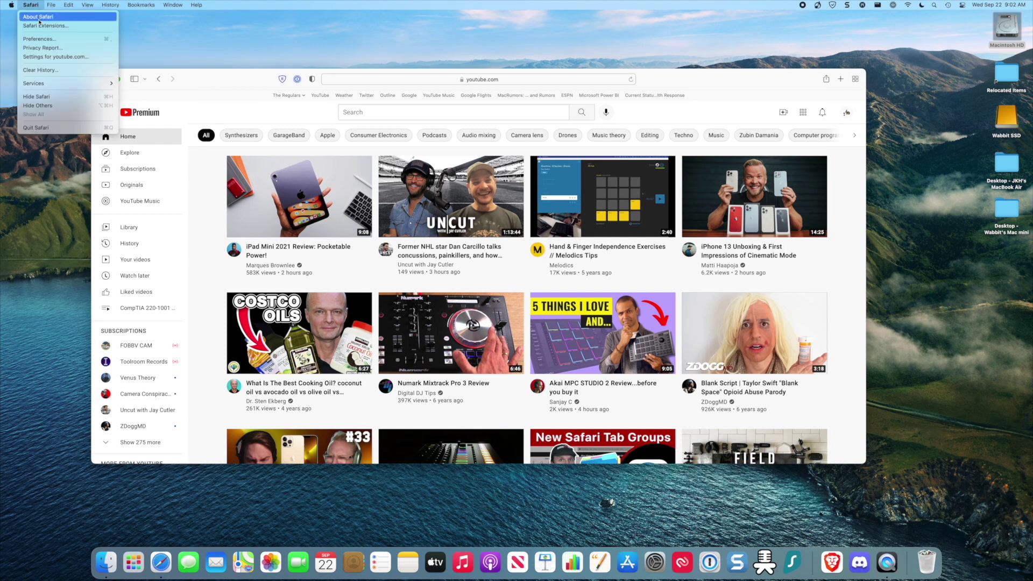
{"action": "left_click", "coordinate": [39, 16]}
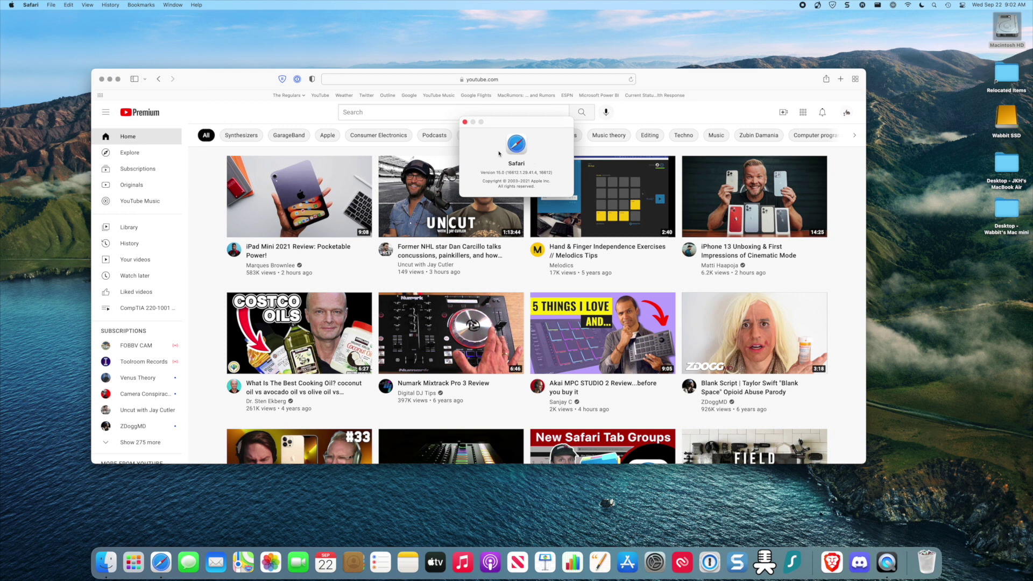
{"action": "left_click", "coordinate": [465, 123]}
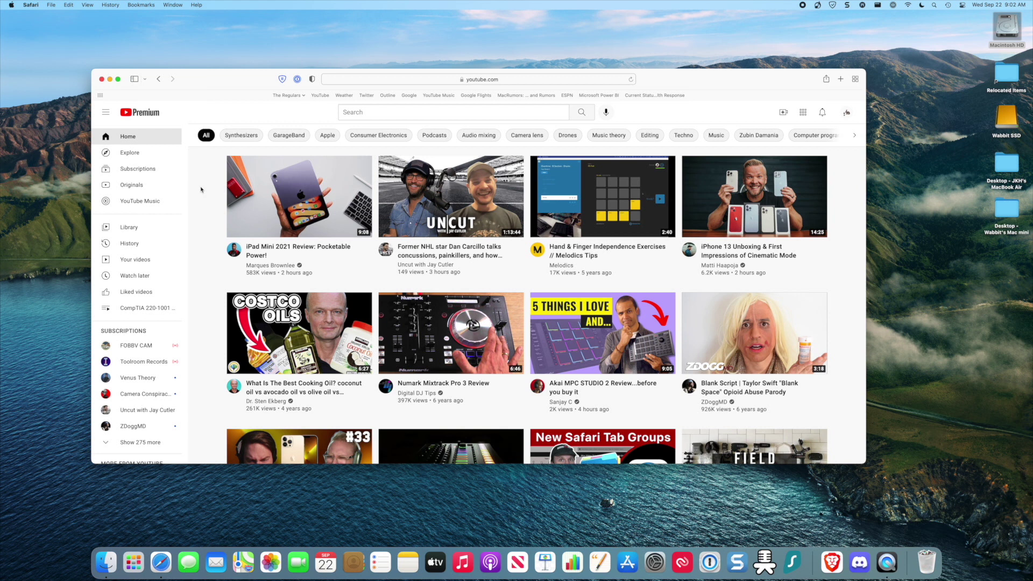
Step: Open the iPad Mini 2021 Review video and try to bookmark it
{"action": "left_click", "coordinate": [264, 196]}
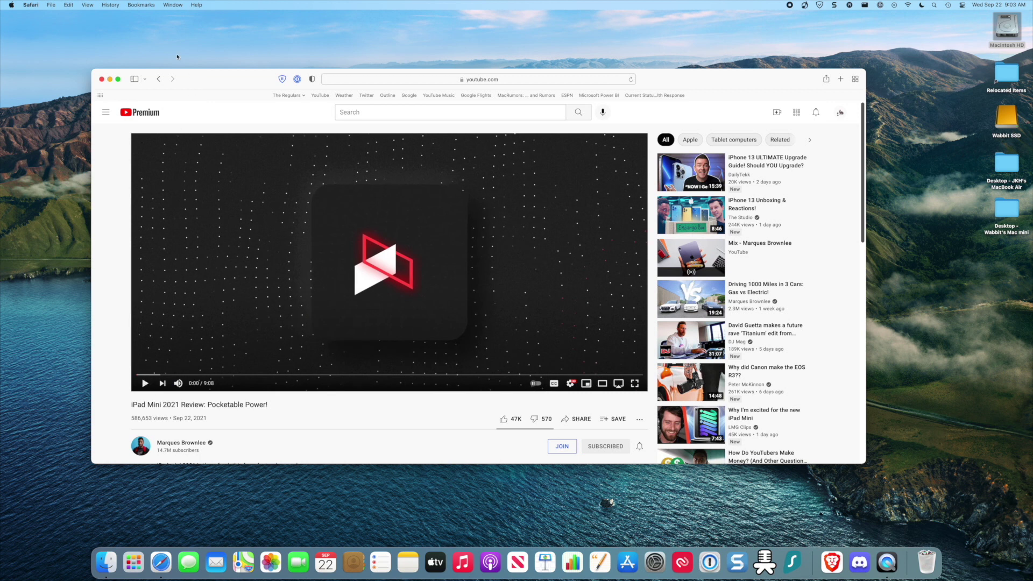
{"action": "left_click", "coordinate": [147, 7]}
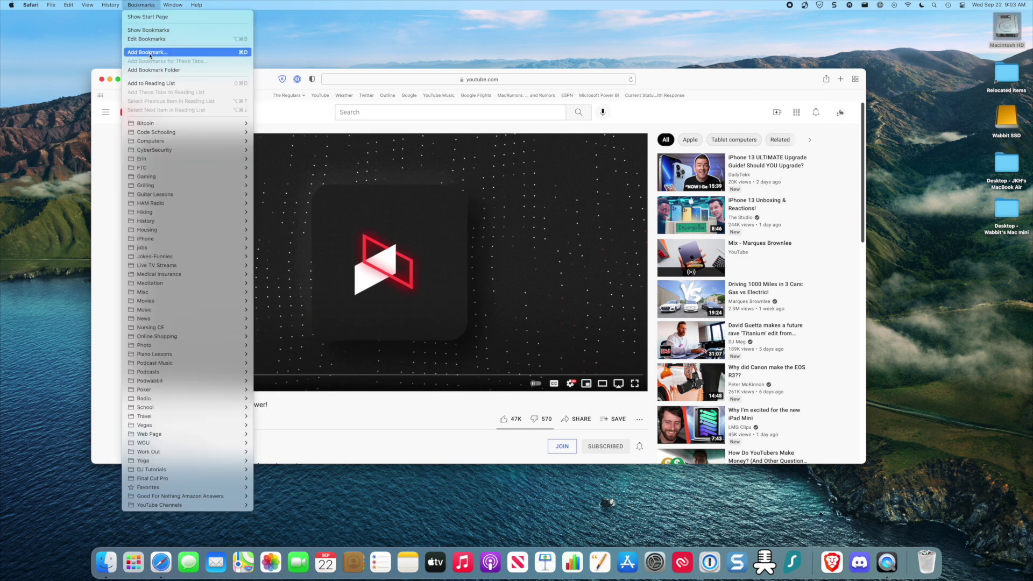
{"action": "key", "text": "super+h"}
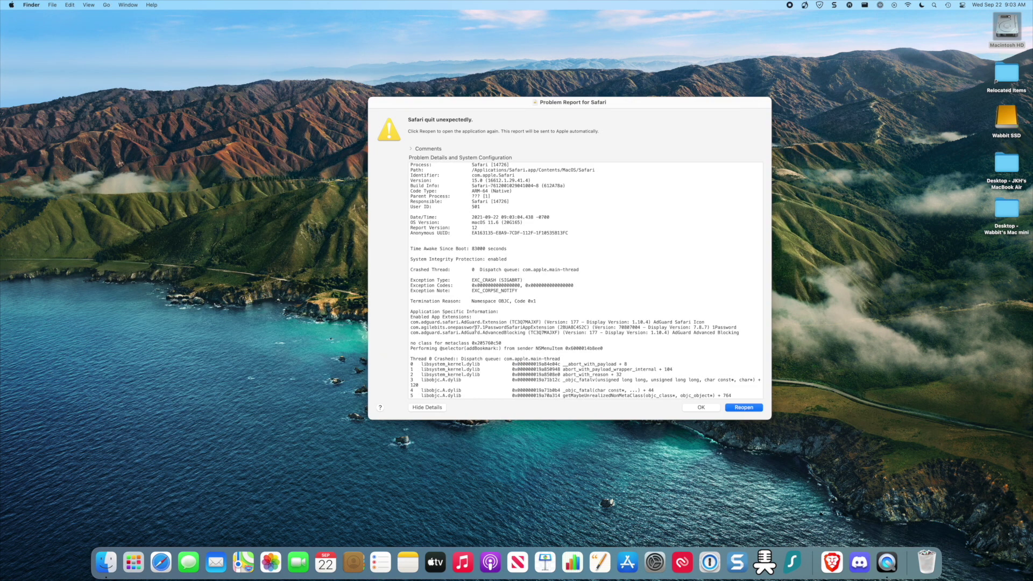
{"action": "left_click", "coordinate": [697, 408]}
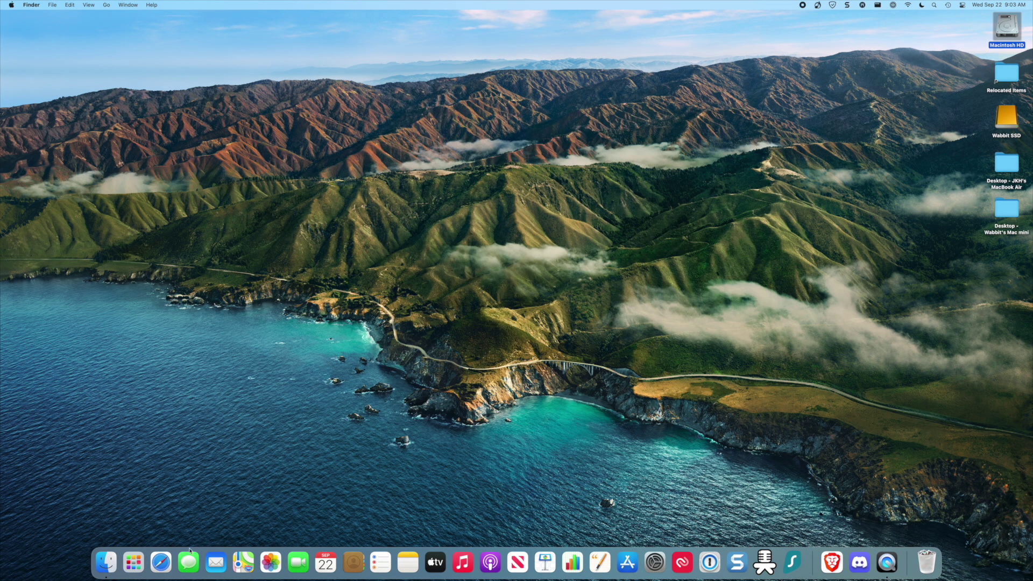
{"action": "left_click", "coordinate": [167, 558]}
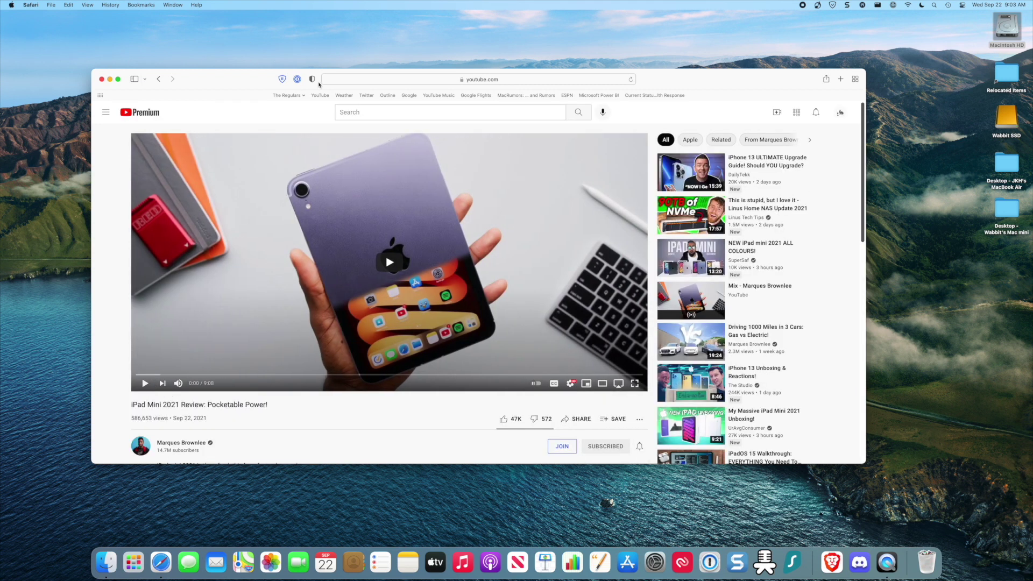
{"action": "left_click", "coordinate": [146, 112]}
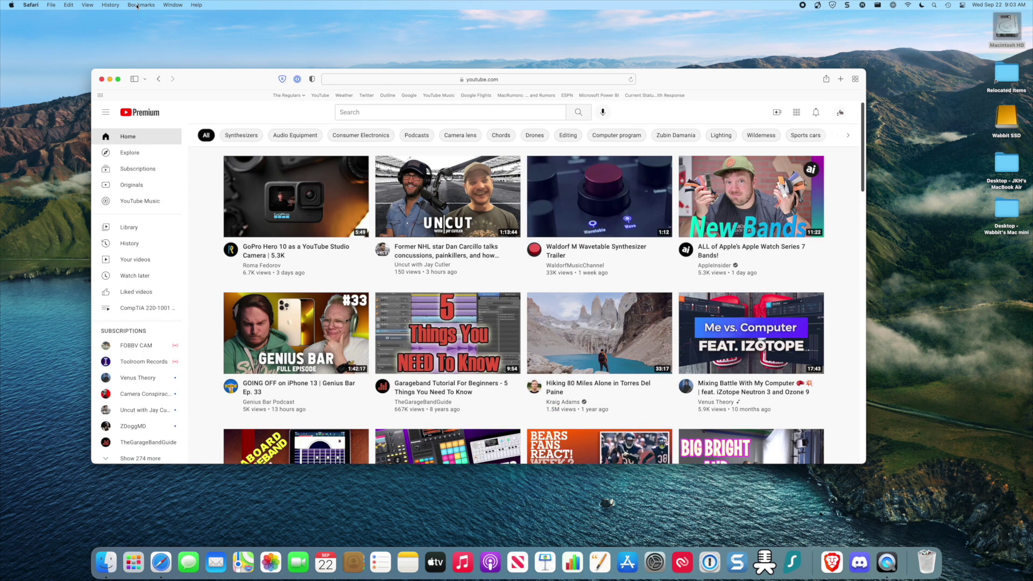
{"action": "left_click", "coordinate": [138, 5]}
{"action": "key", "text": "super+h"}
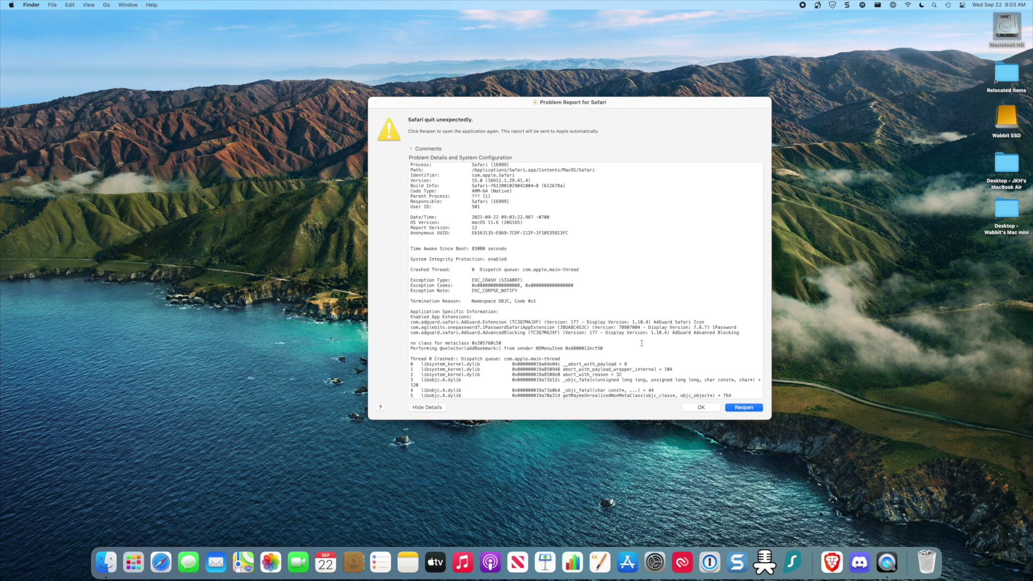
{"action": "left_click", "coordinate": [691, 409]}
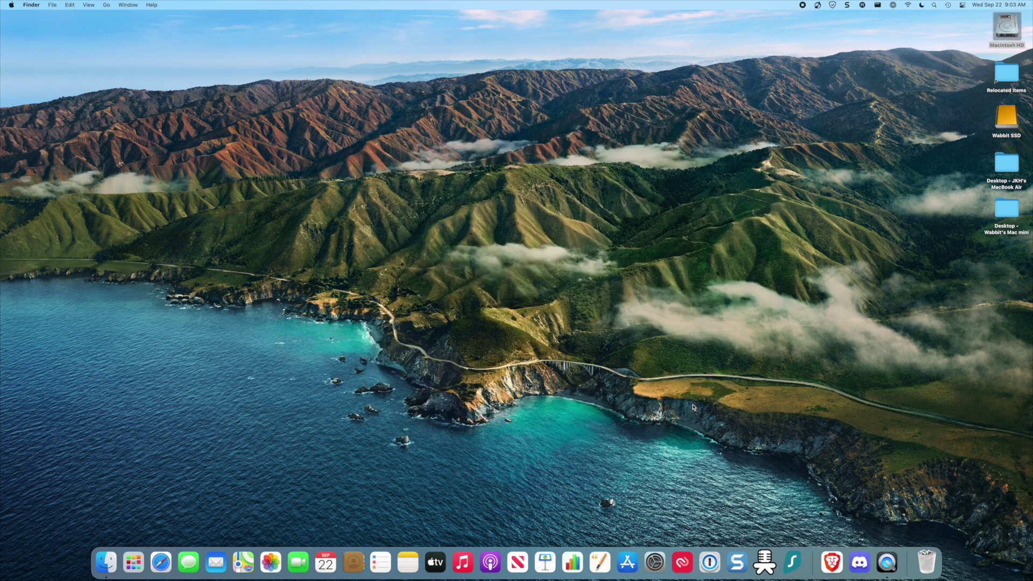
{"action": "left_click", "coordinate": [159, 572]}
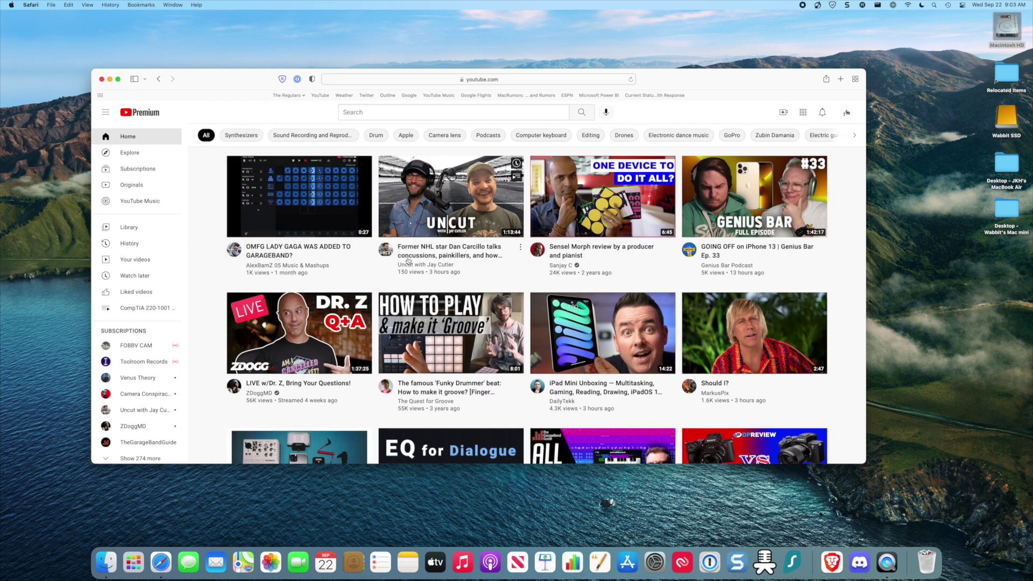
{"action": "left_click", "coordinate": [407, 266]}
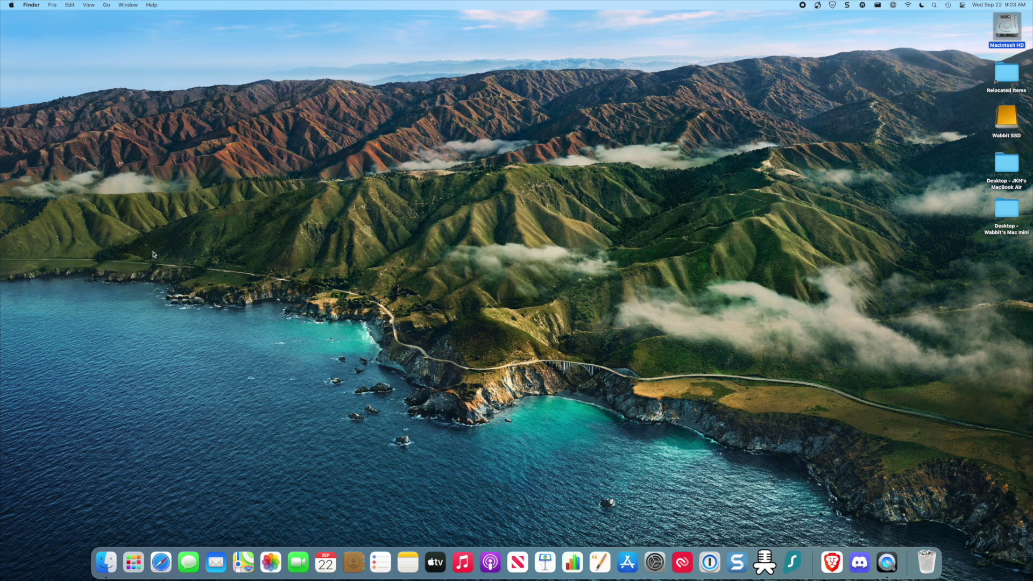
Step: Dismiss the crash report, relaunch Safari and load the Weather bookmark
{"action": "left_click", "coordinate": [699, 407]}
{"action": "left_click", "coordinate": [161, 562]}
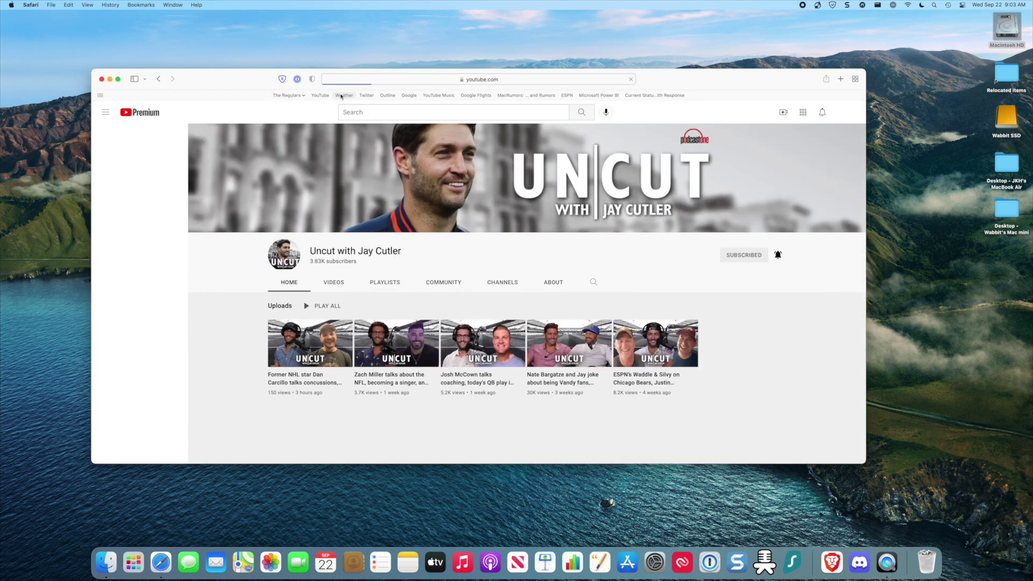
{"action": "left_click", "coordinate": [342, 95]}
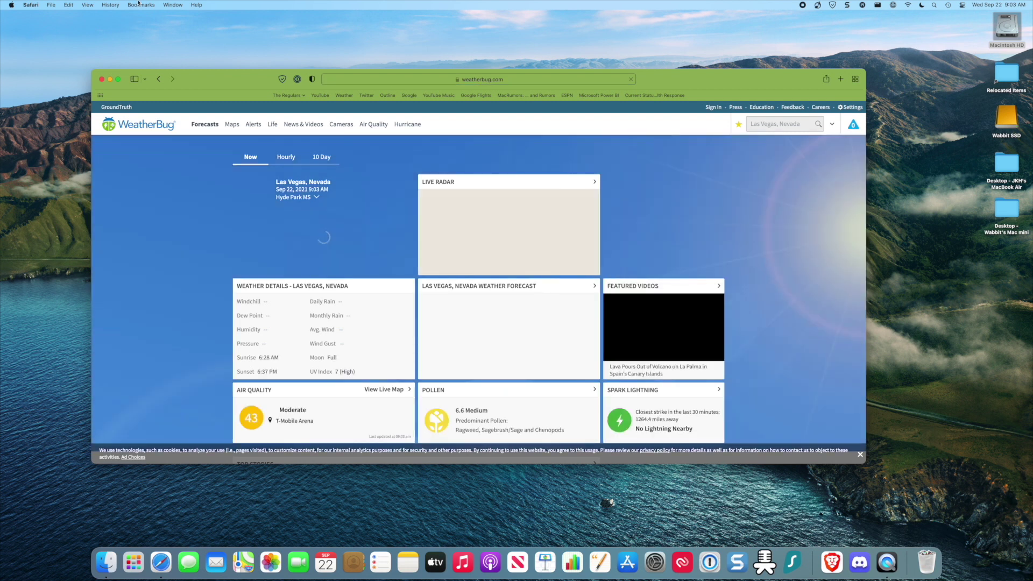
Step: Try adding the WeatherBug page as a bookmark, then close the Add Bookmark dialog
{"action": "left_click", "coordinate": [139, 5]}
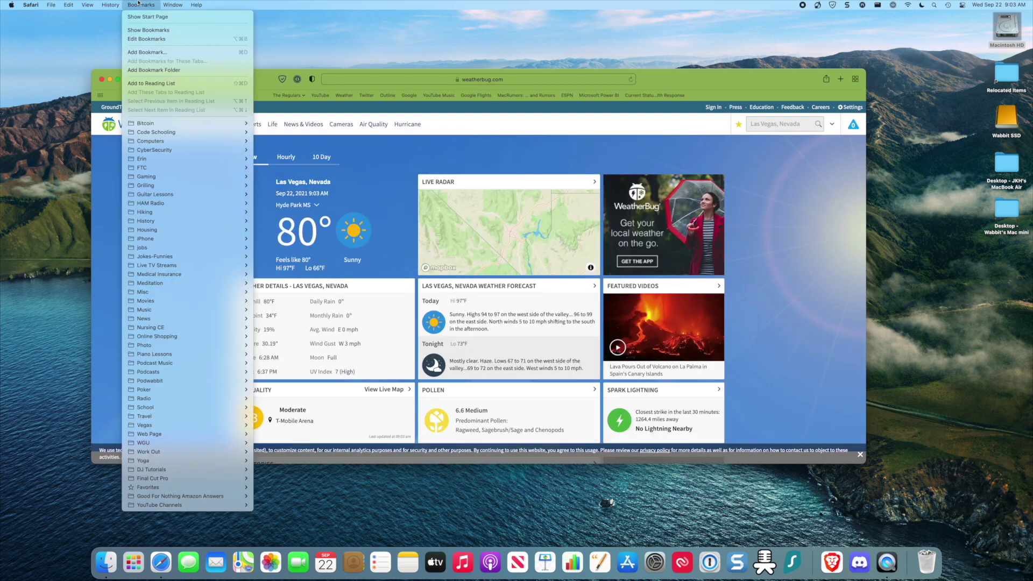
{"action": "left_click", "coordinate": [143, 52]}
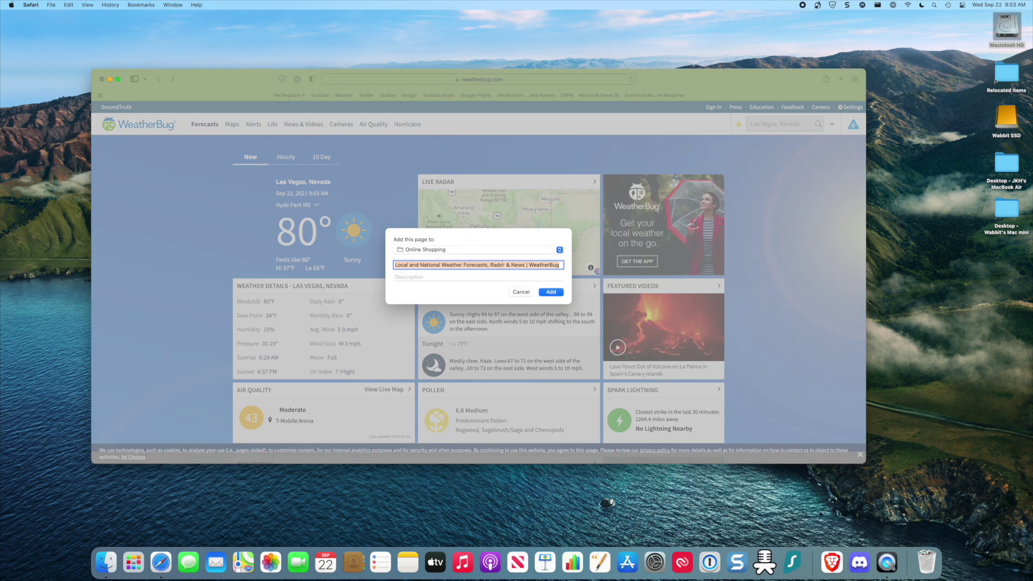
{"action": "left_click", "coordinate": [527, 293]}
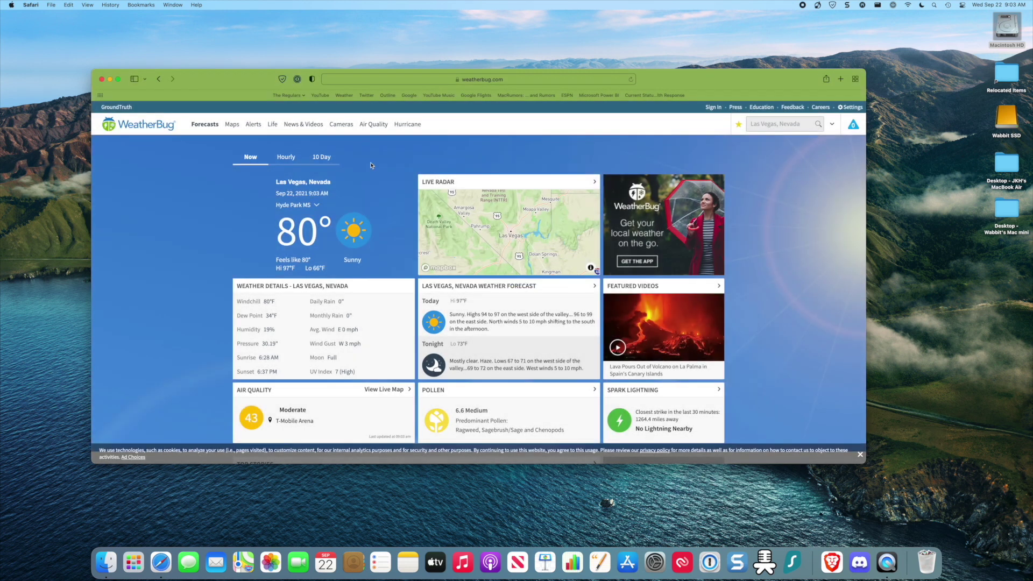
Step: Open the bookmarks sidebar and save the YouTube home page into the YouTube Channels folder
{"action": "left_click", "coordinate": [320, 95]}
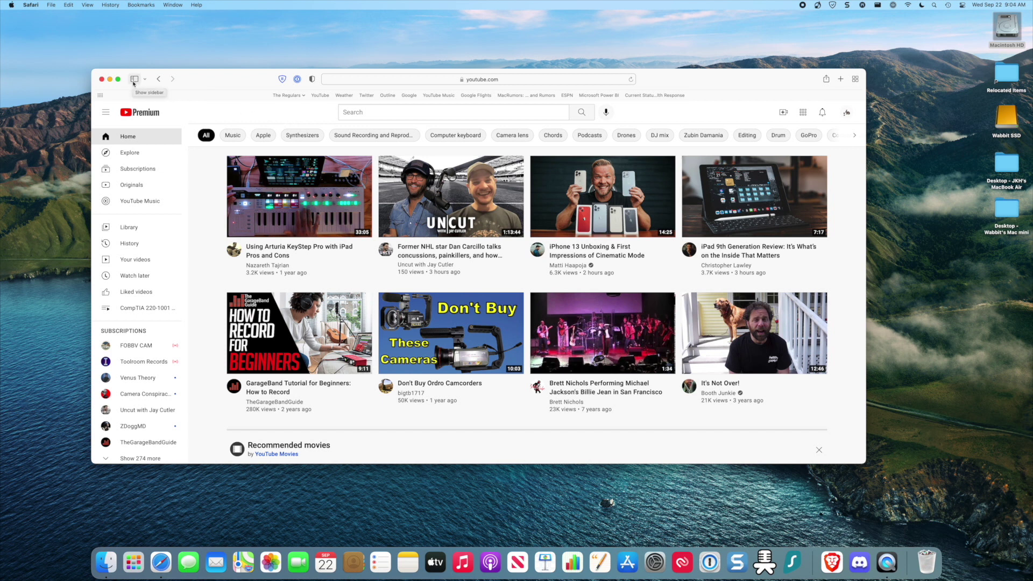
{"action": "left_click", "coordinate": [134, 80]}
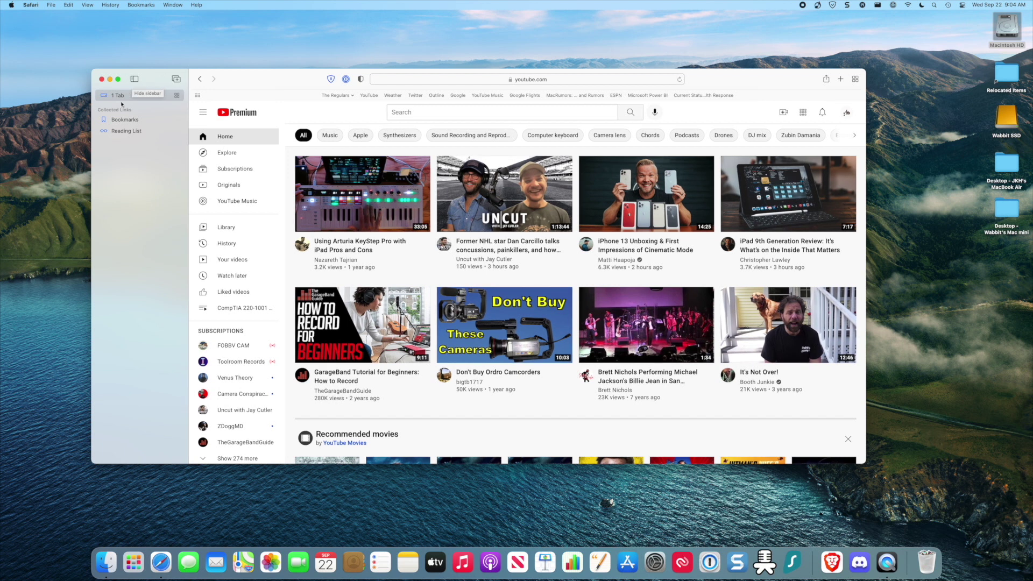
{"action": "left_click", "coordinate": [116, 121]}
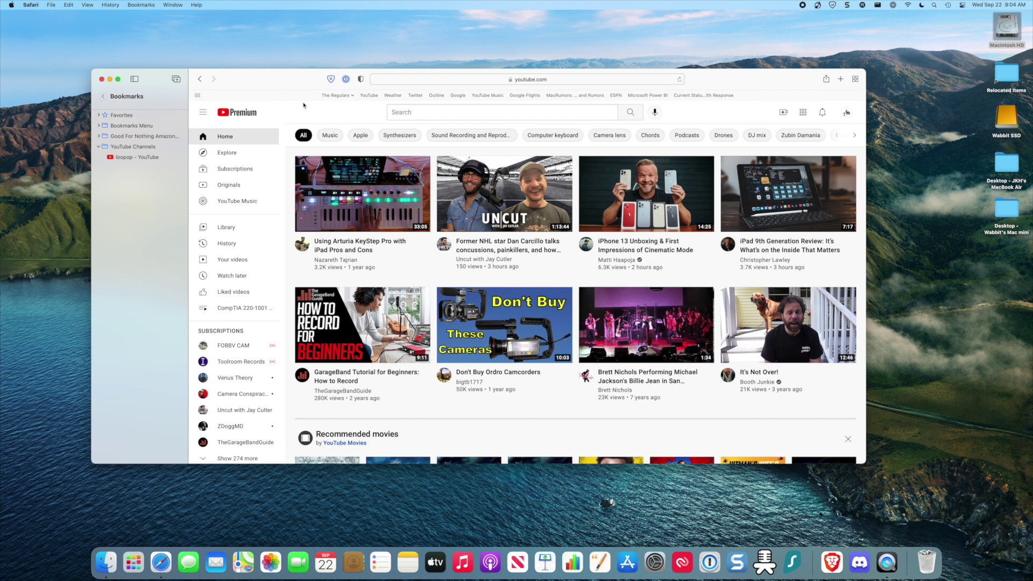
{"action": "left_click", "coordinate": [426, 80]}
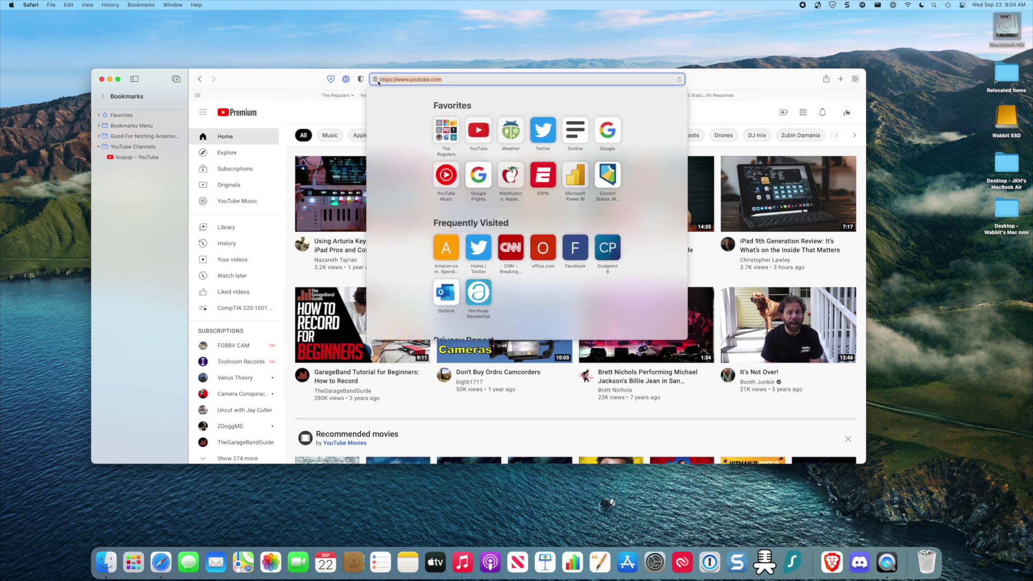
{"action": "left_click_drag", "start_coordinate": [375, 80], "coordinate": [121, 189]}
Step: Bookmark the Dan Carcillo Uncut video into YouTube Channels
{"action": "left_click", "coordinate": [307, 79]}
{"action": "left_click", "coordinate": [503, 186]}
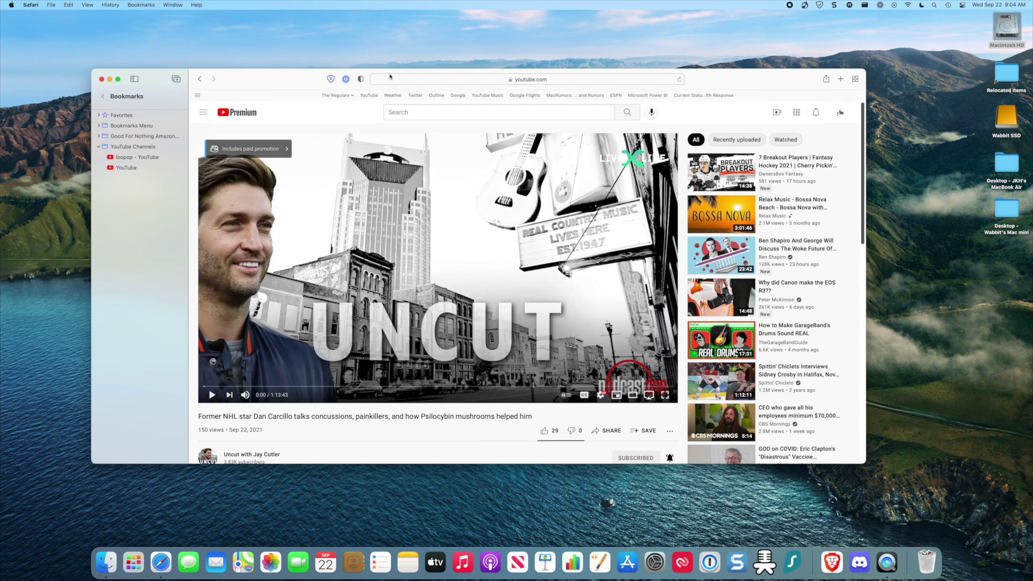
{"action": "left_click", "coordinate": [425, 81]}
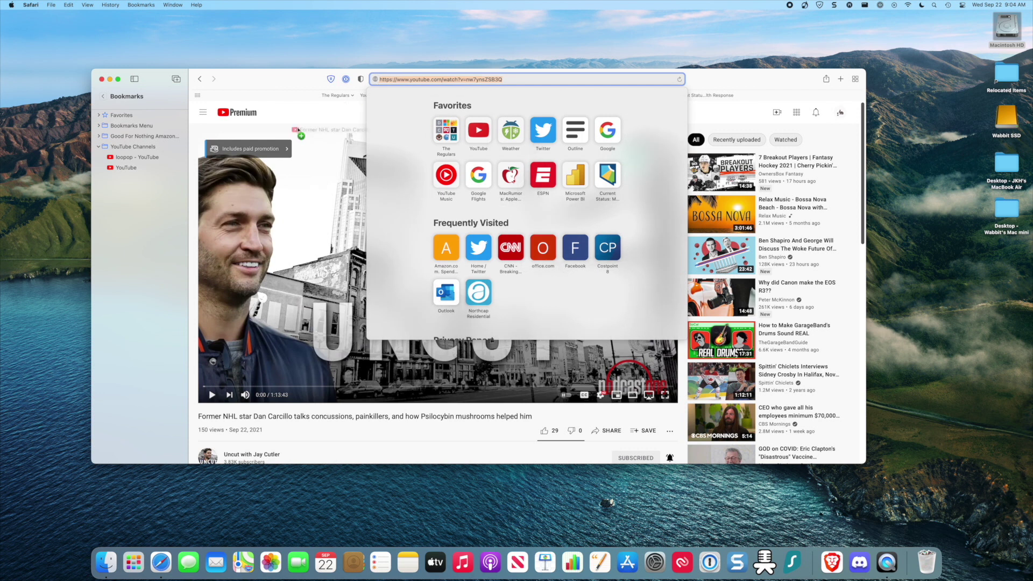
{"action": "left_click_drag", "start_coordinate": [376, 80], "coordinate": [148, 182]}
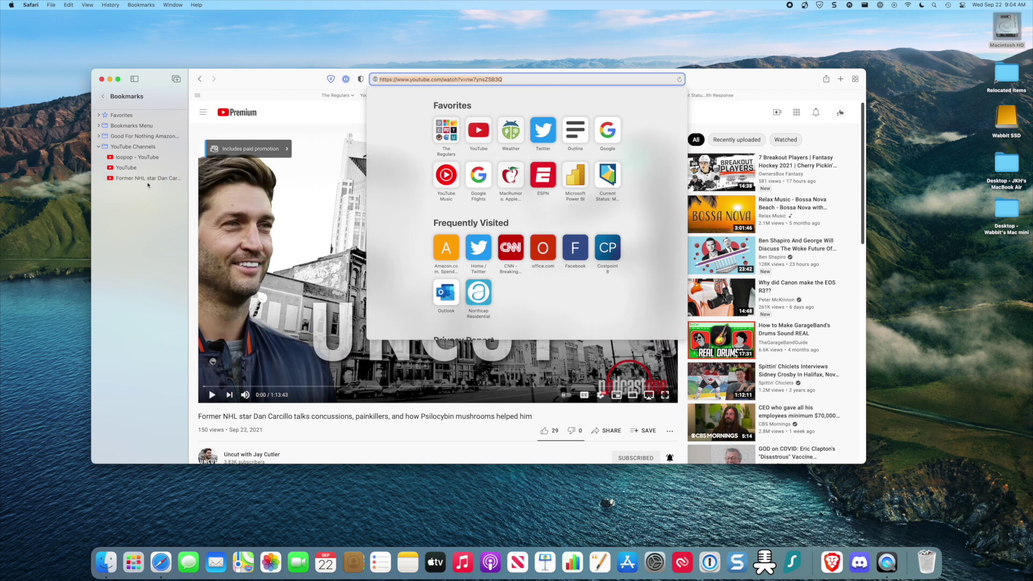
{"action": "left_click", "coordinate": [245, 125]}
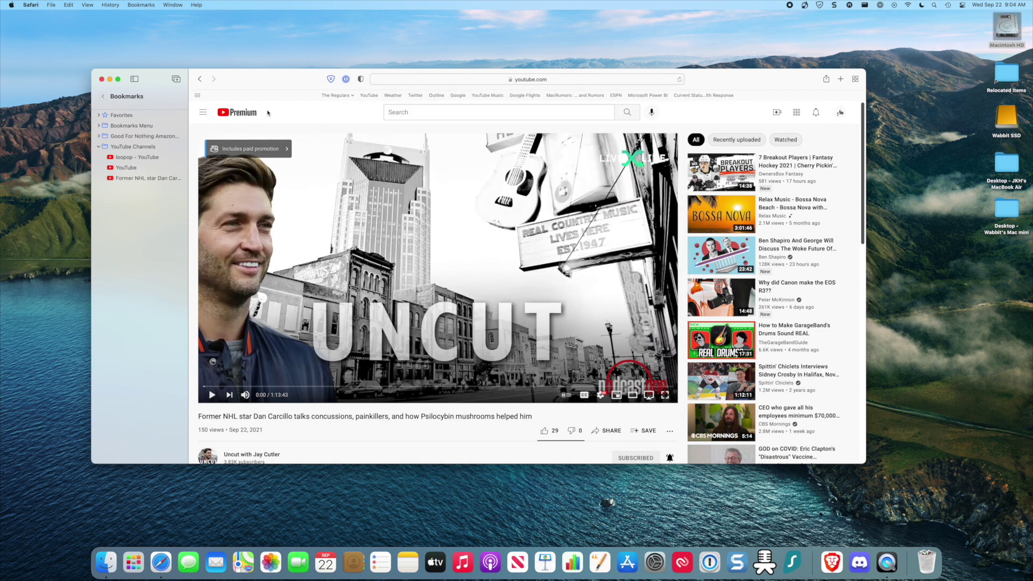
{"action": "left_click", "coordinate": [199, 79]}
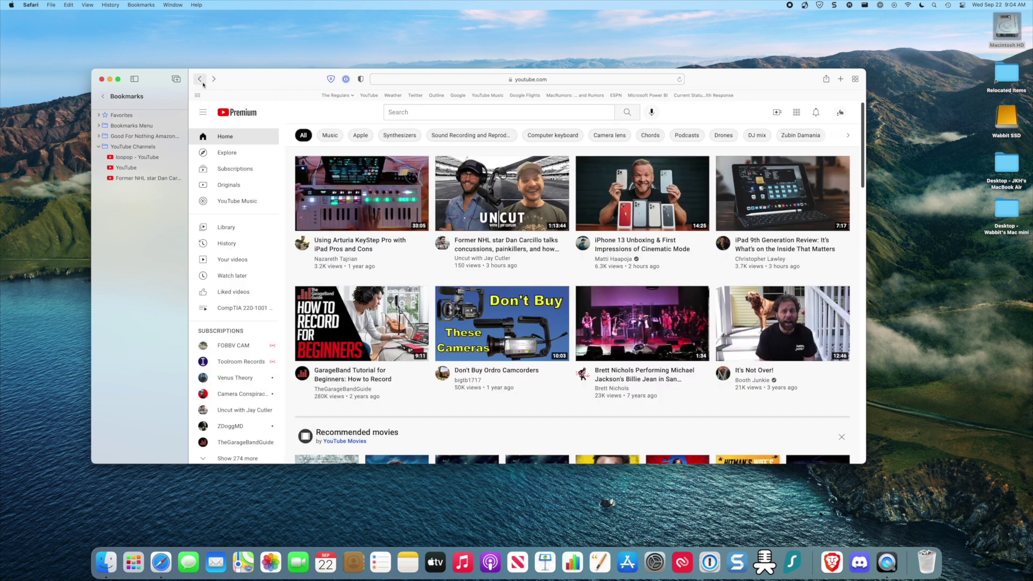